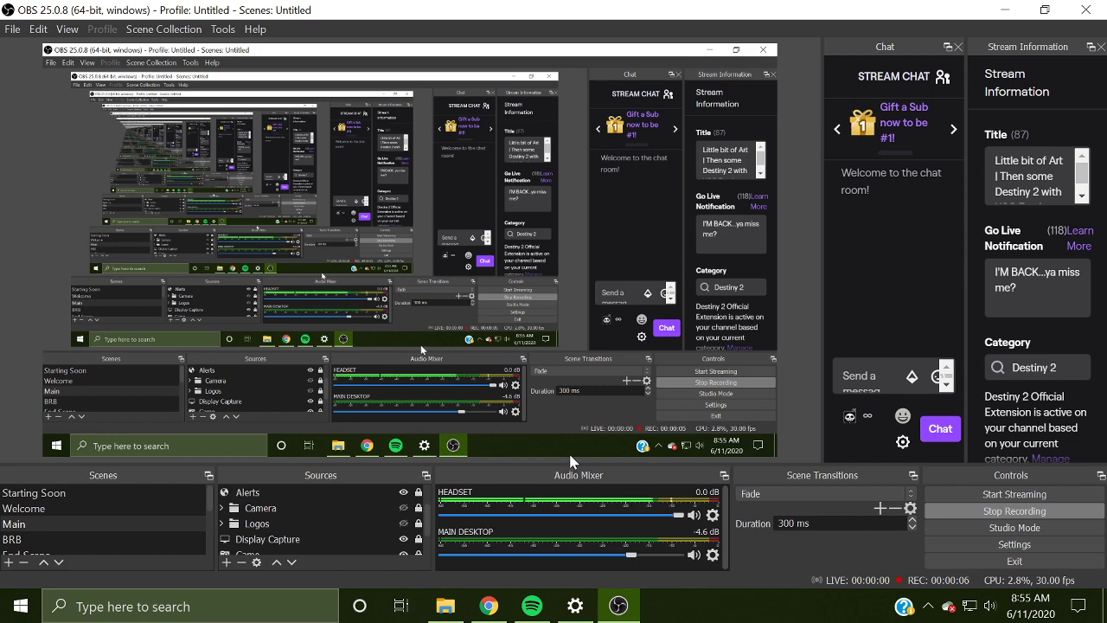
# Step: Raise the bottom dock splitter and widen the Chat and Stream Information docks, shrinking the preview
pyautogui.moveTo(570, 462); pyautogui.dragTo(565, 383)
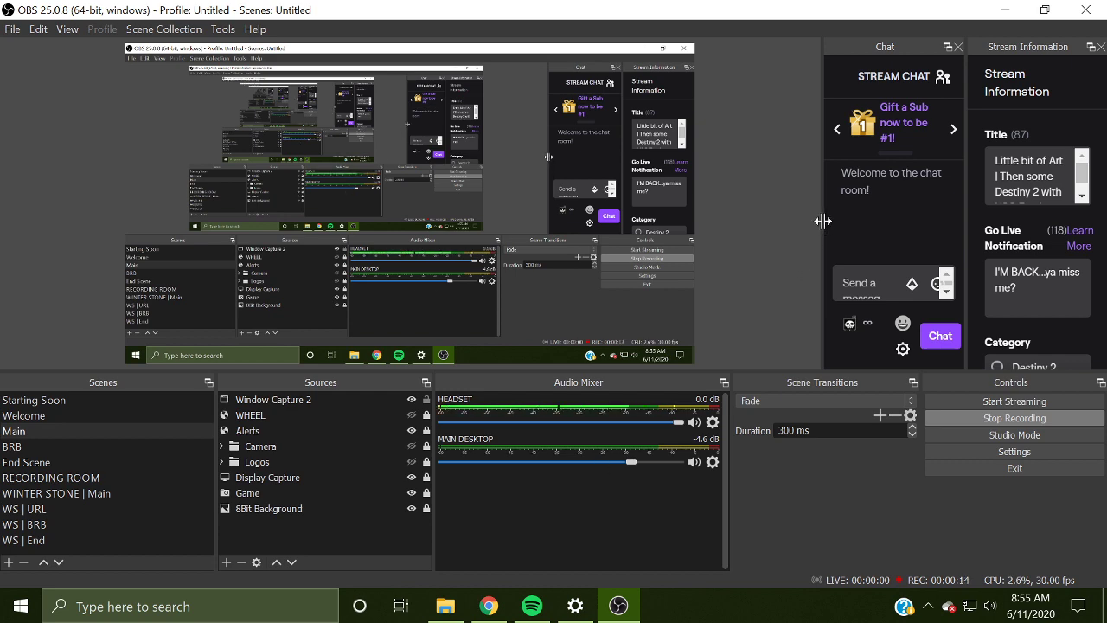
pyautogui.moveTo(823, 221); pyautogui.dragTo(641, 218)
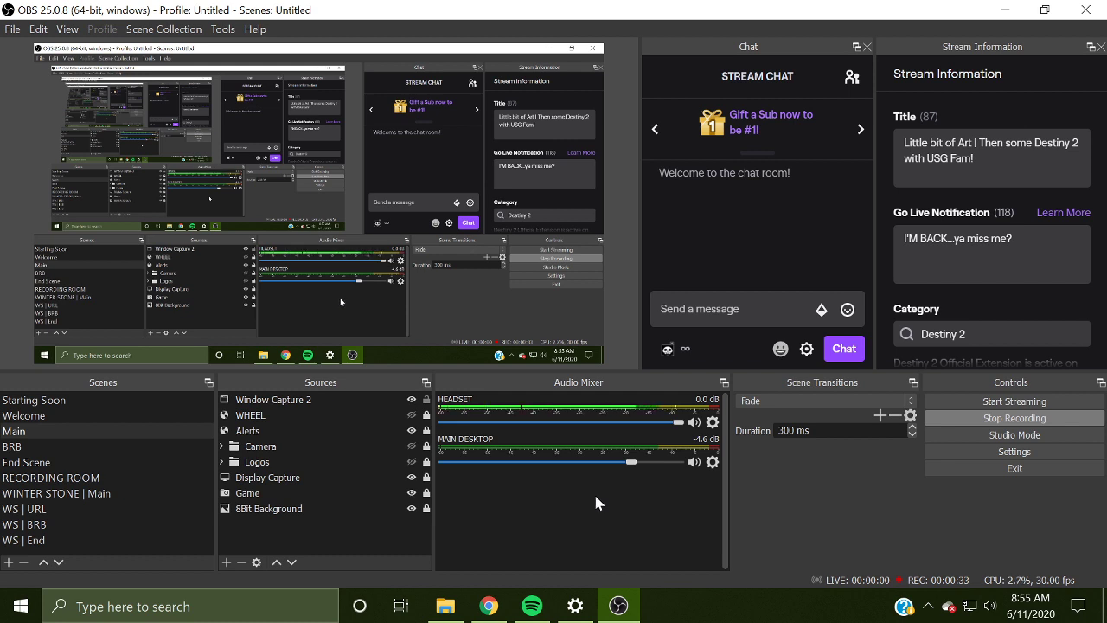
pyautogui.click(712, 423)
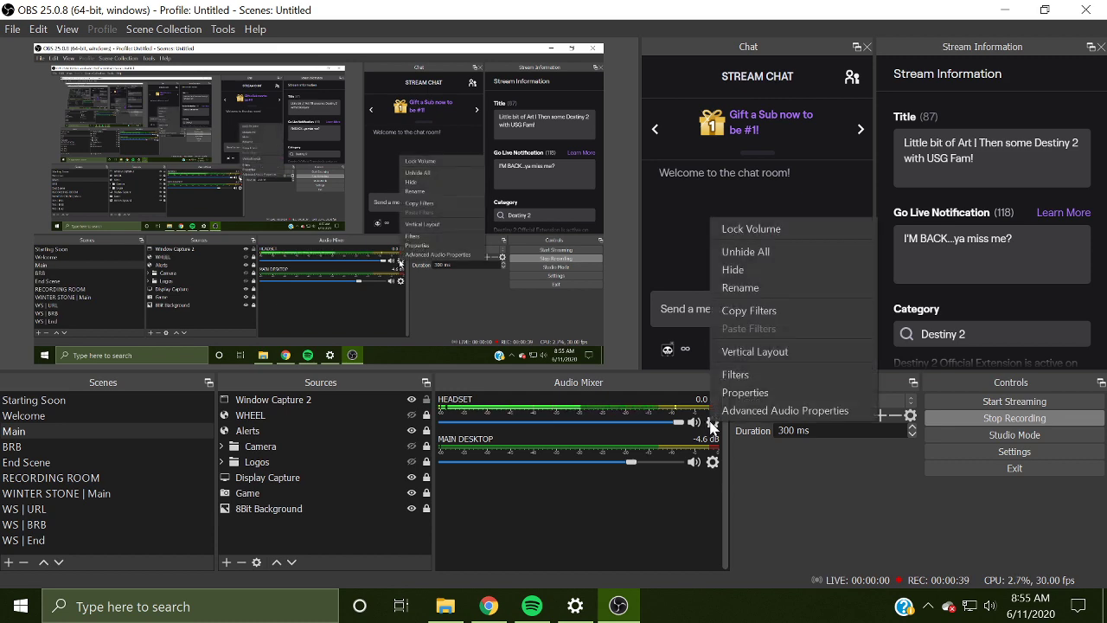
pyautogui.click(767, 400)
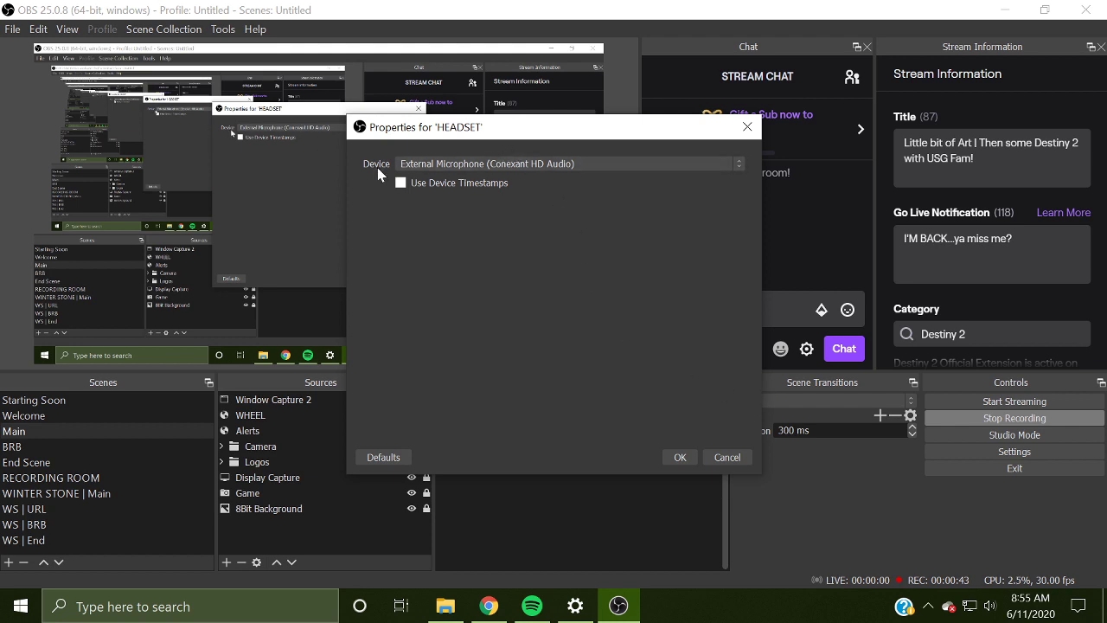
pyautogui.click(516, 165)
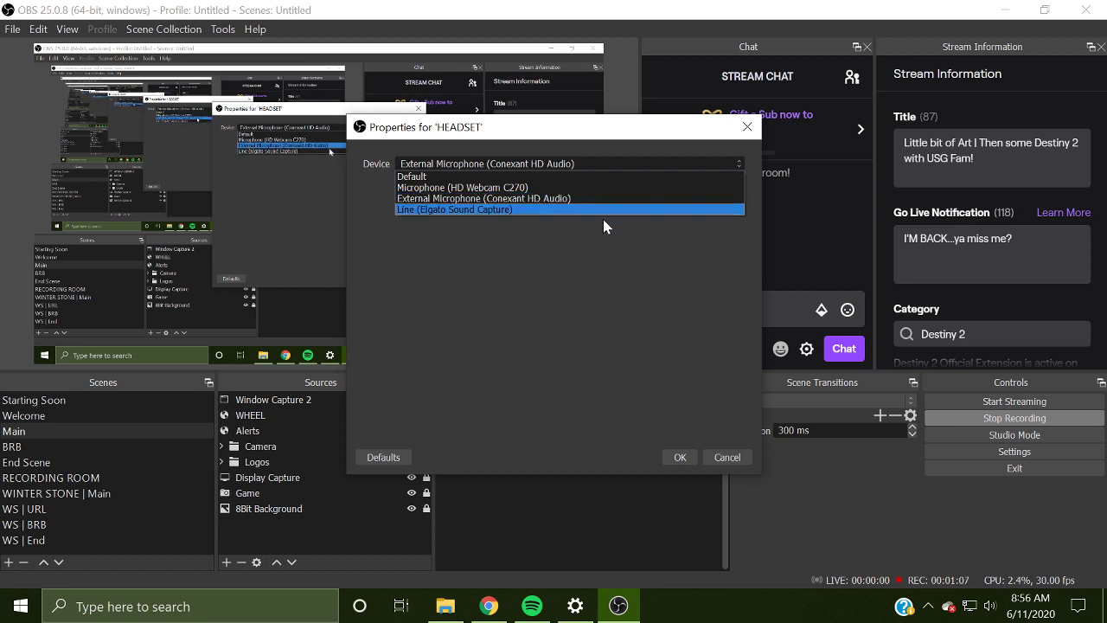
pyautogui.click(641, 317)
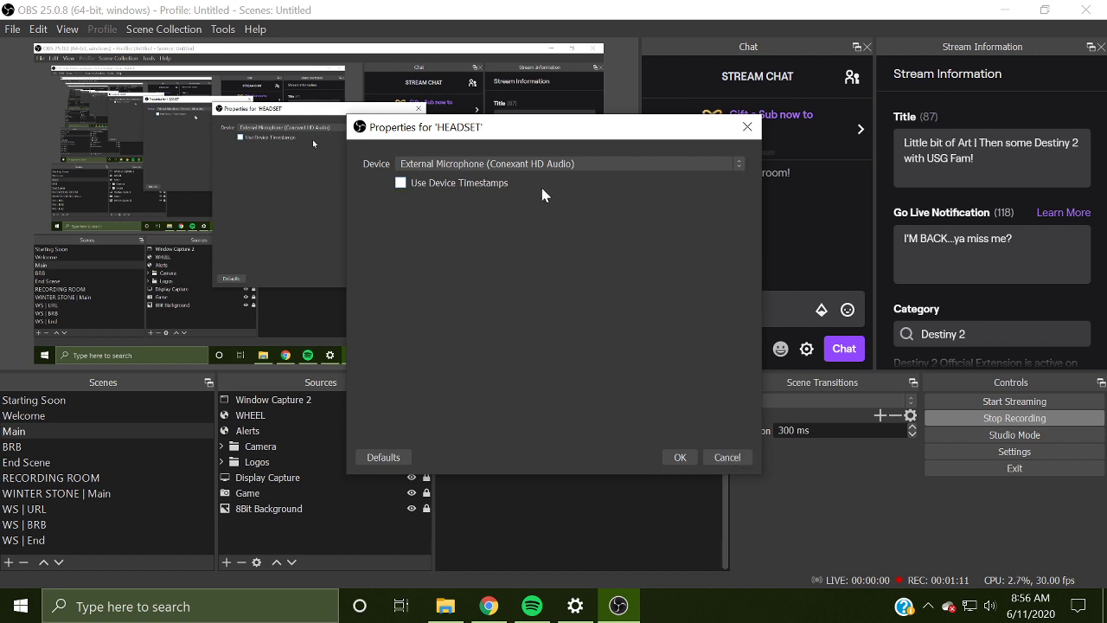
pyautogui.click(726, 457)
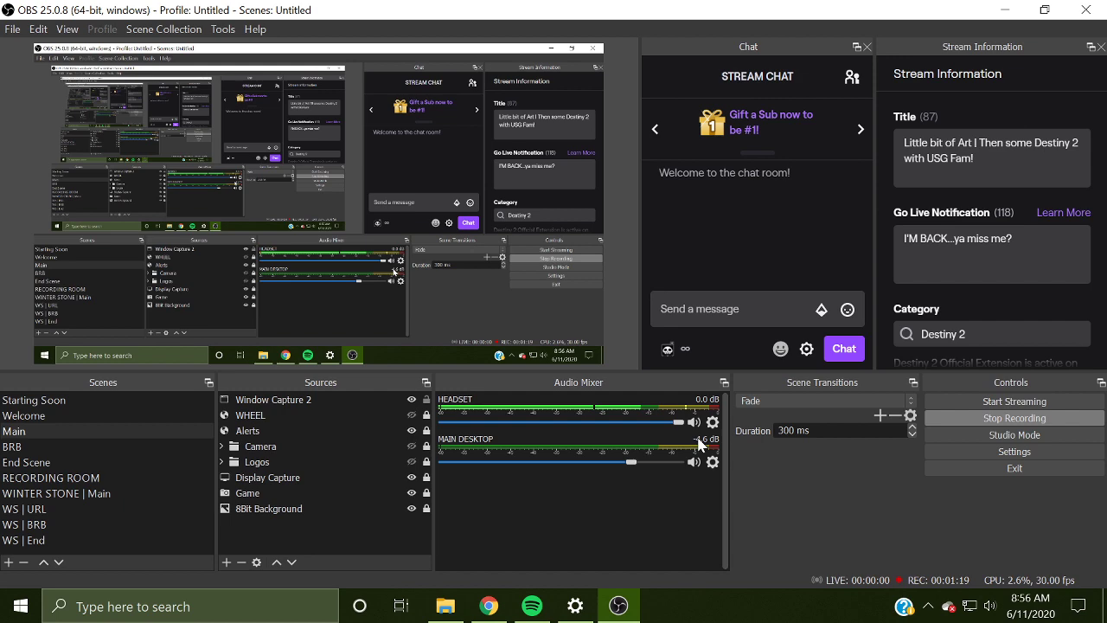
pyautogui.click(713, 461)
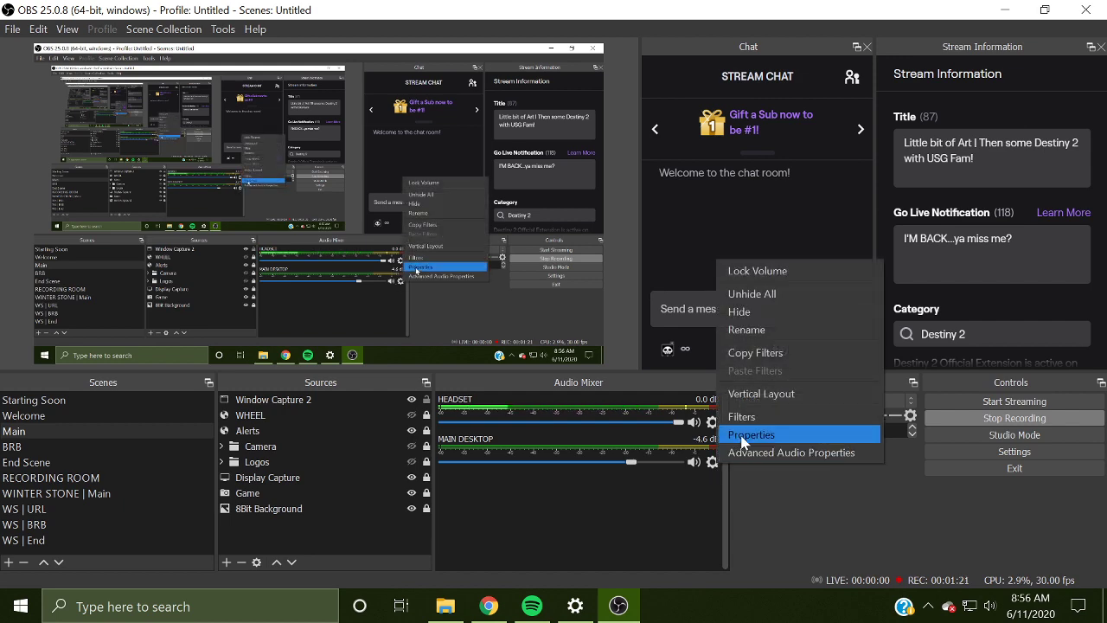
pyautogui.click(740, 435)
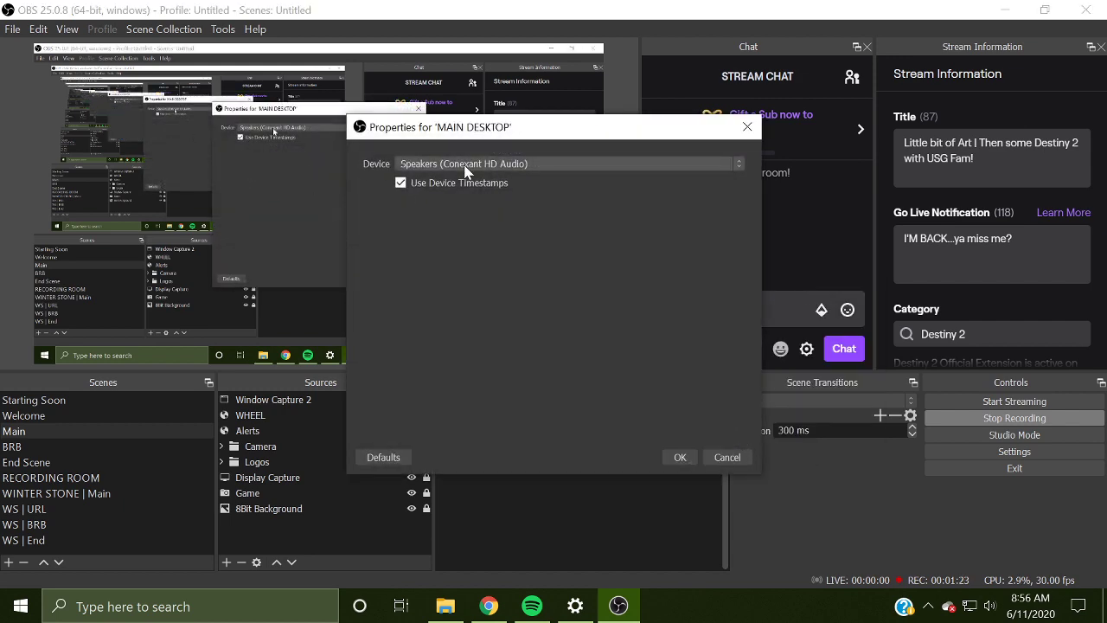
pyautogui.click(465, 166)
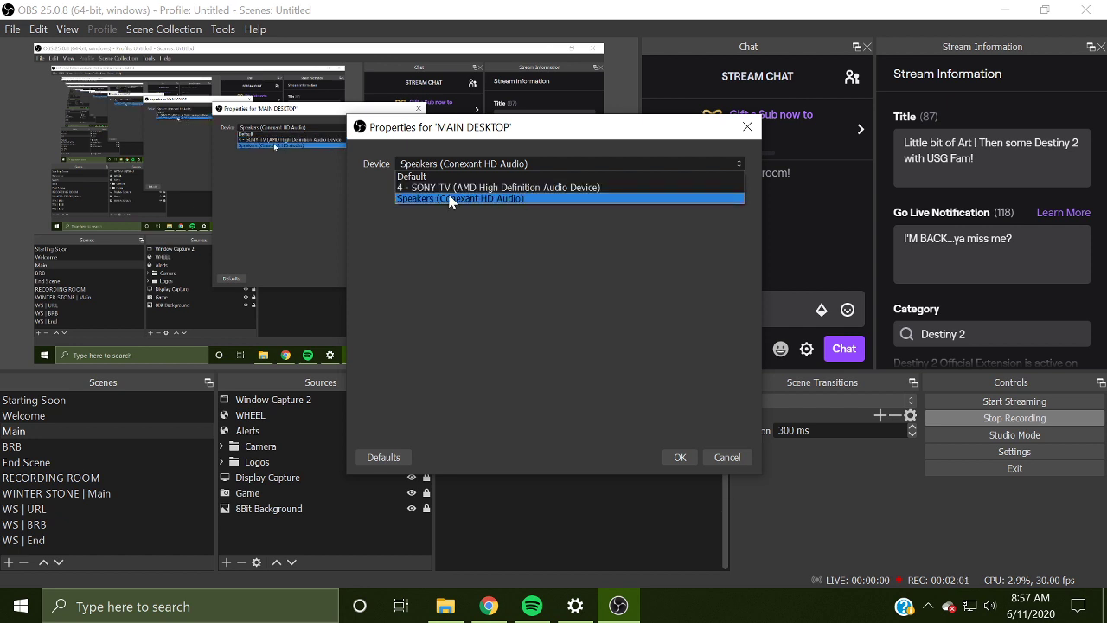
pyautogui.click(729, 457)
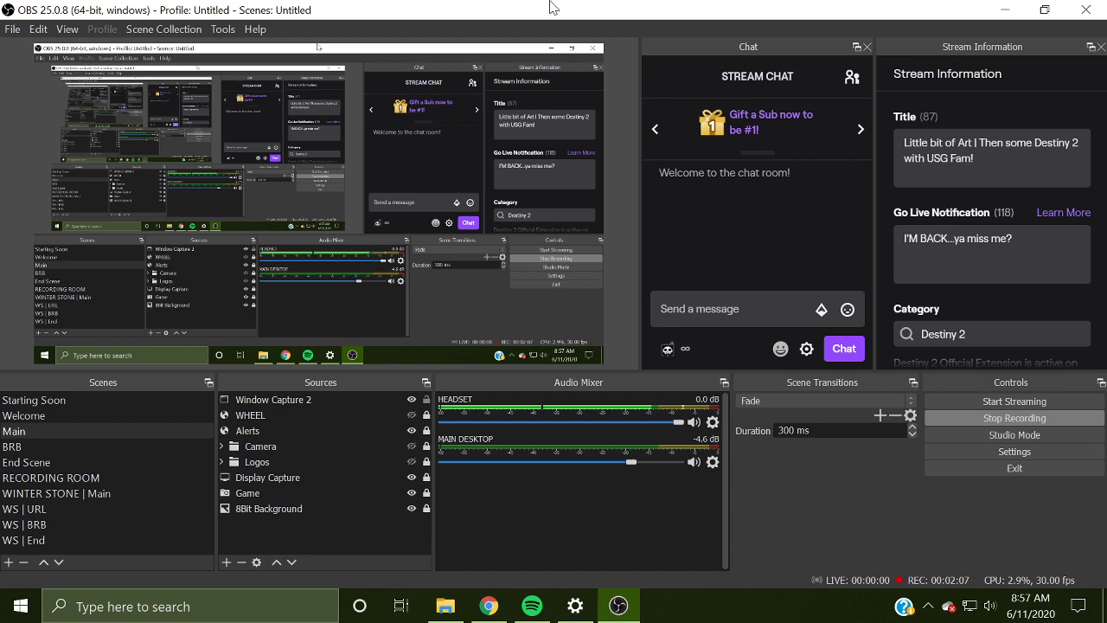
# Step: Join Discord's LIVE voice channel in Chrome, then go back to the OBS window
pyautogui.click(488, 606)
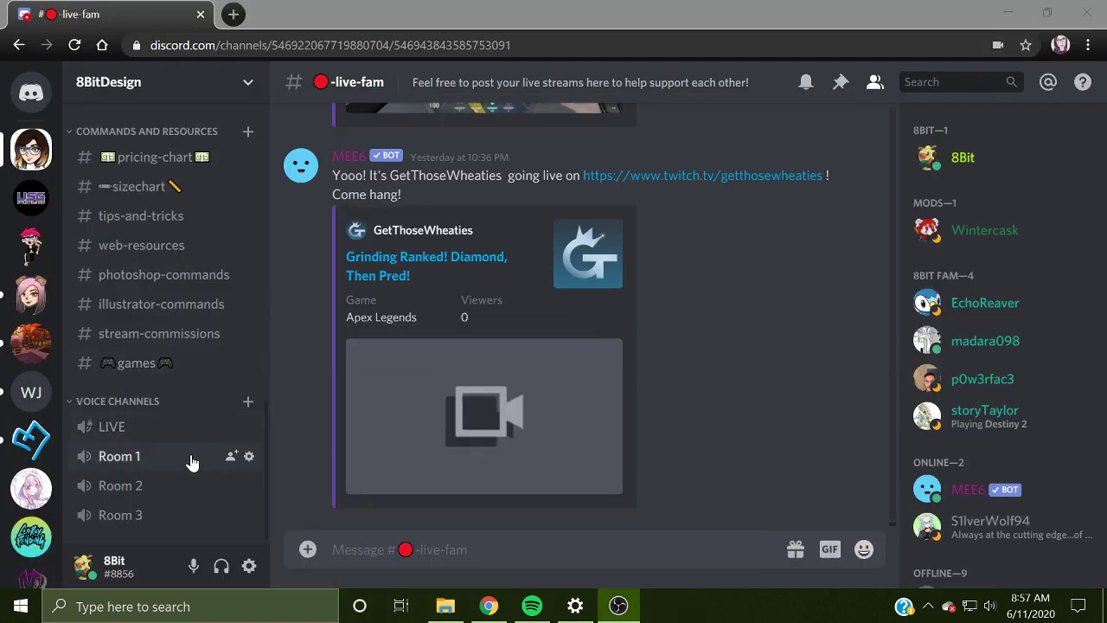
pyautogui.click(152, 432)
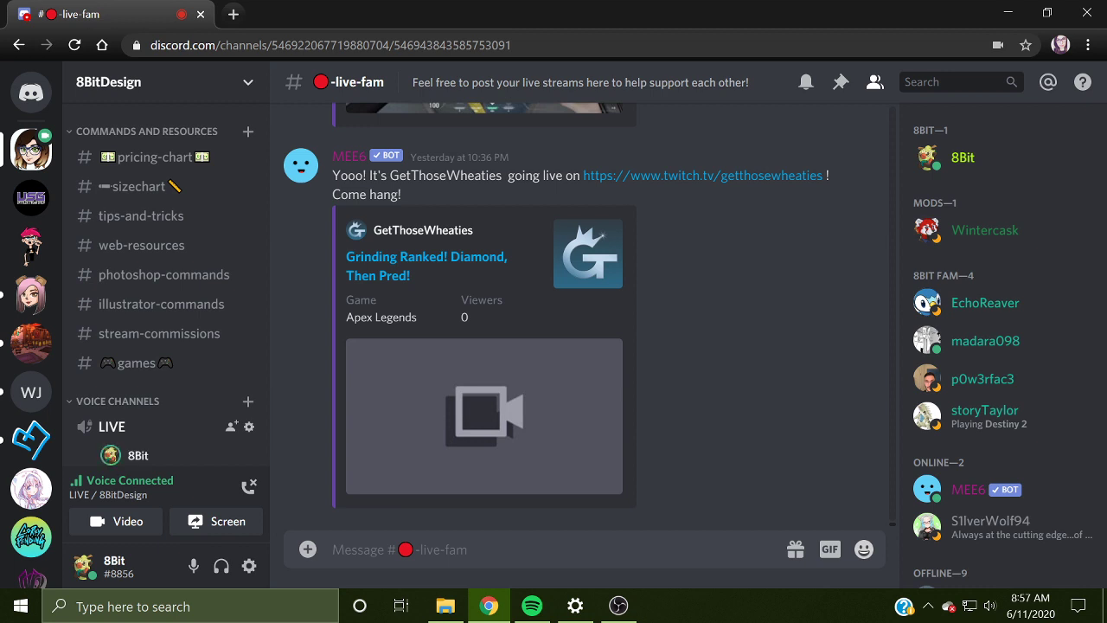
pyautogui.scroll(-2, 211, 454)
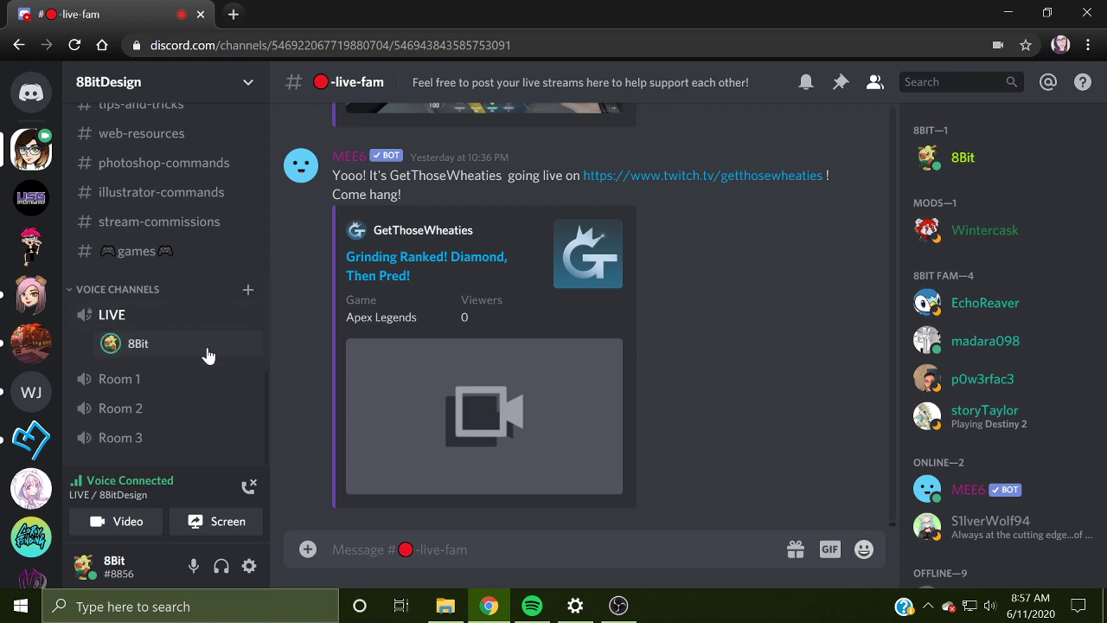
pyautogui.click(619, 605)
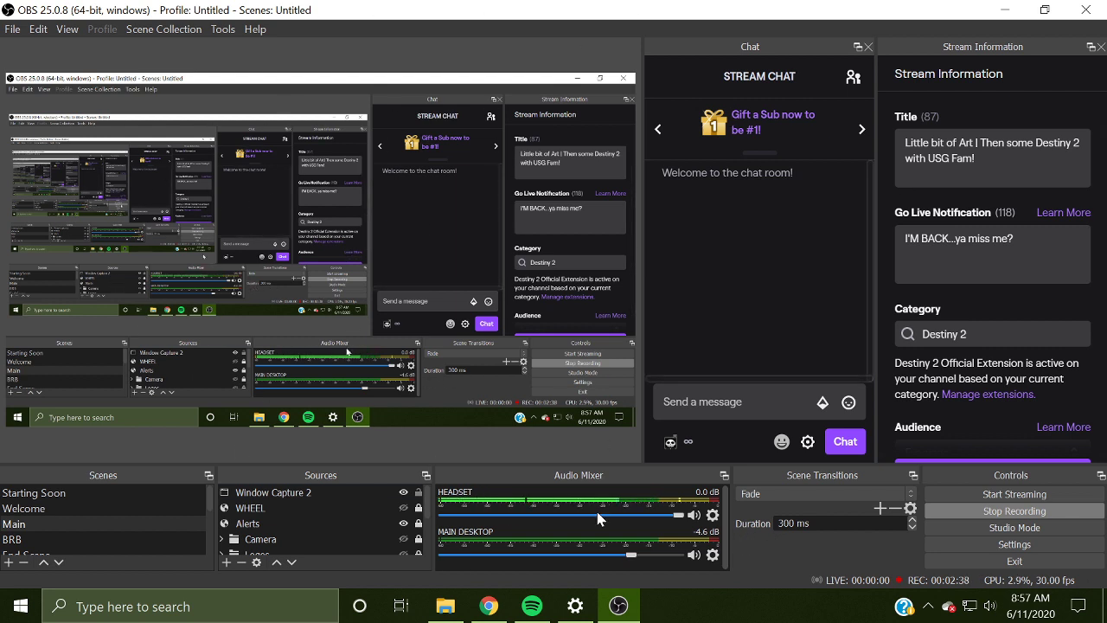
# Step: Confirm MAIN DESKTOP stays on Speakers (Conexant HD Audio), then drag the bottom docks taller
pyautogui.click(544, 613)
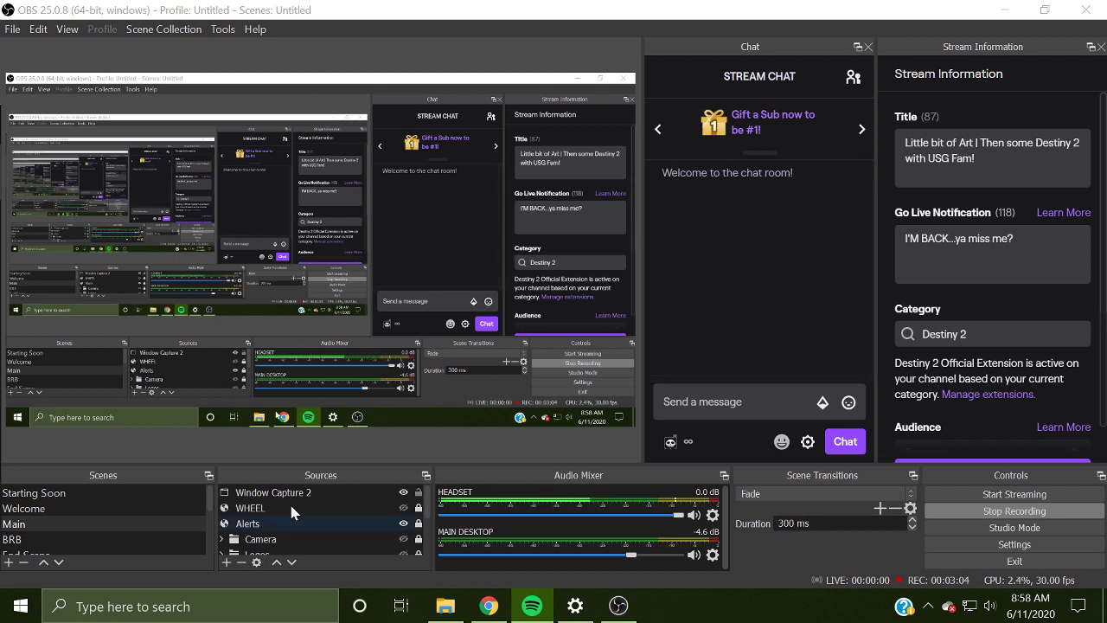
pyautogui.click(260, 523)
pyautogui.click(674, 174)
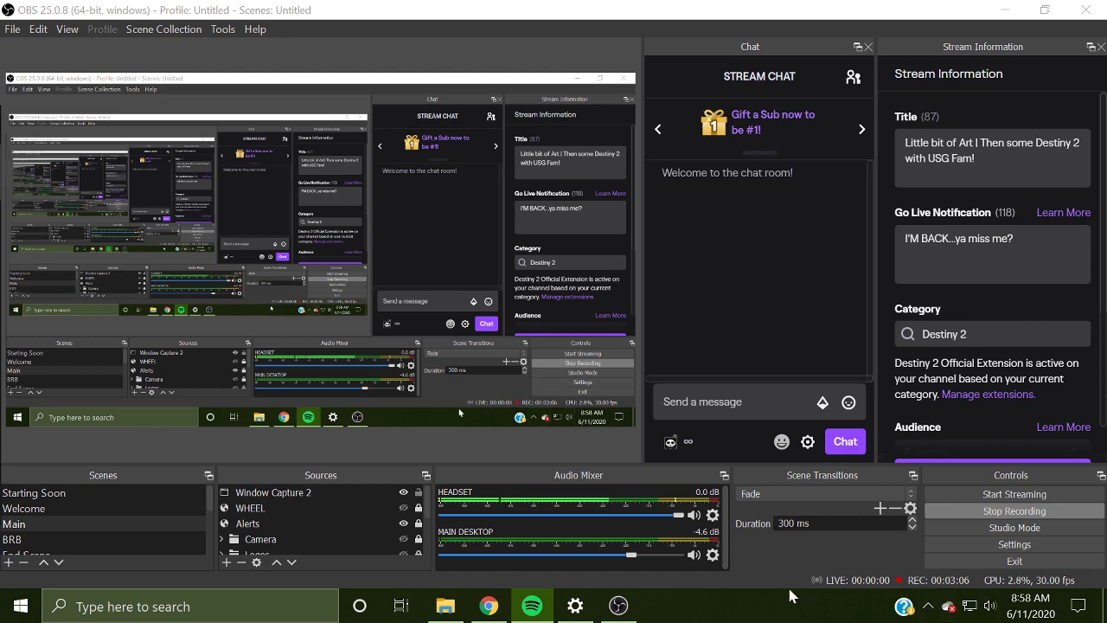
pyautogui.click(713, 554)
pyautogui.click(760, 527)
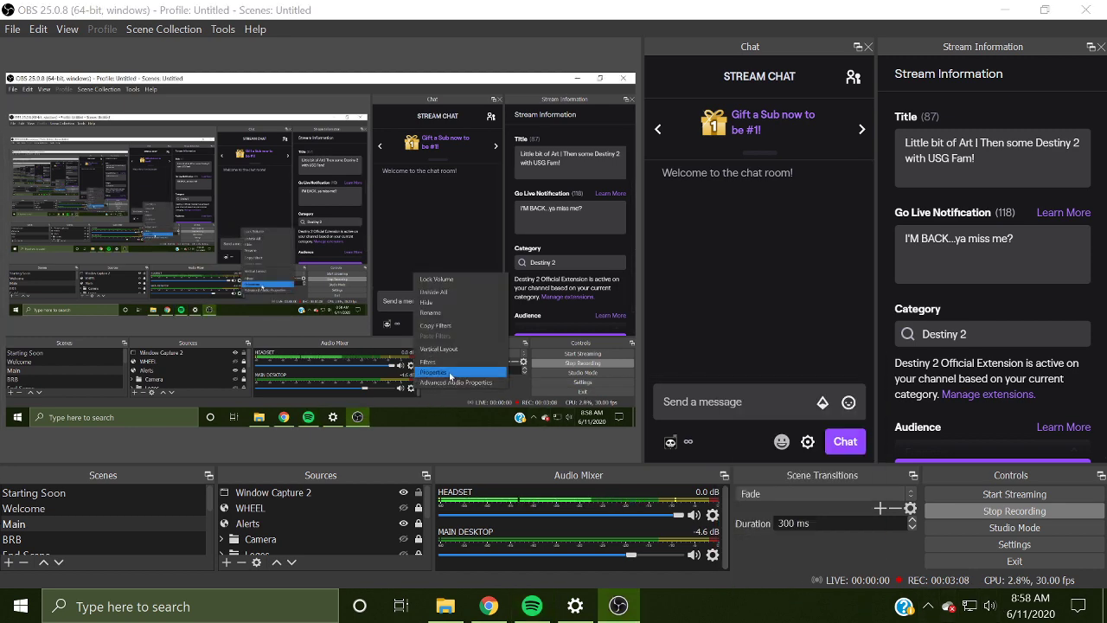
pyautogui.click(470, 163)
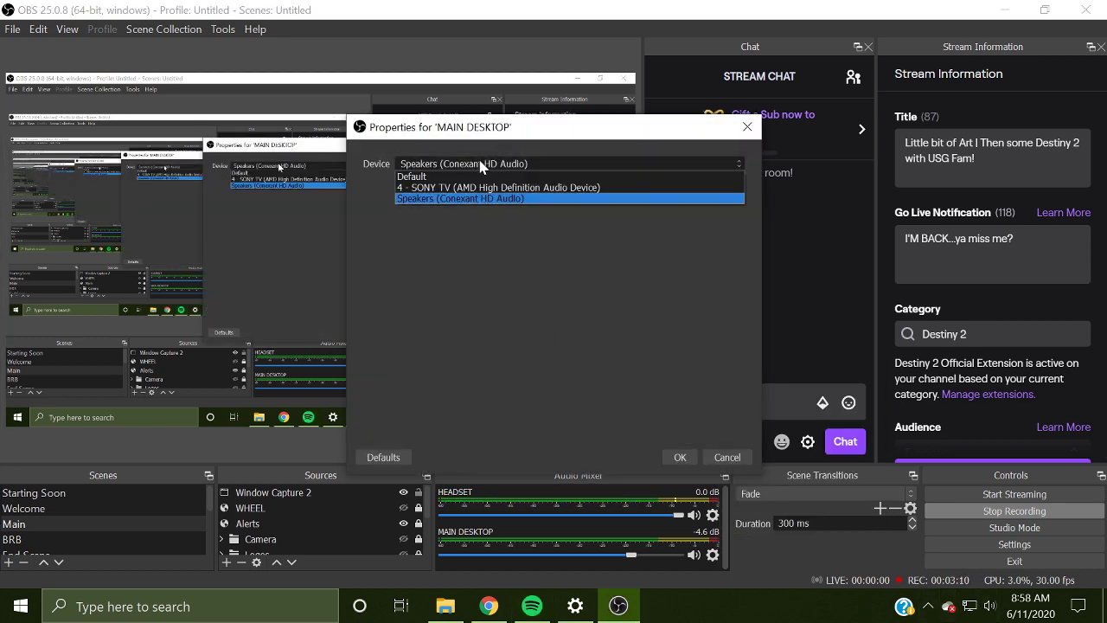
pyautogui.click(552, 285)
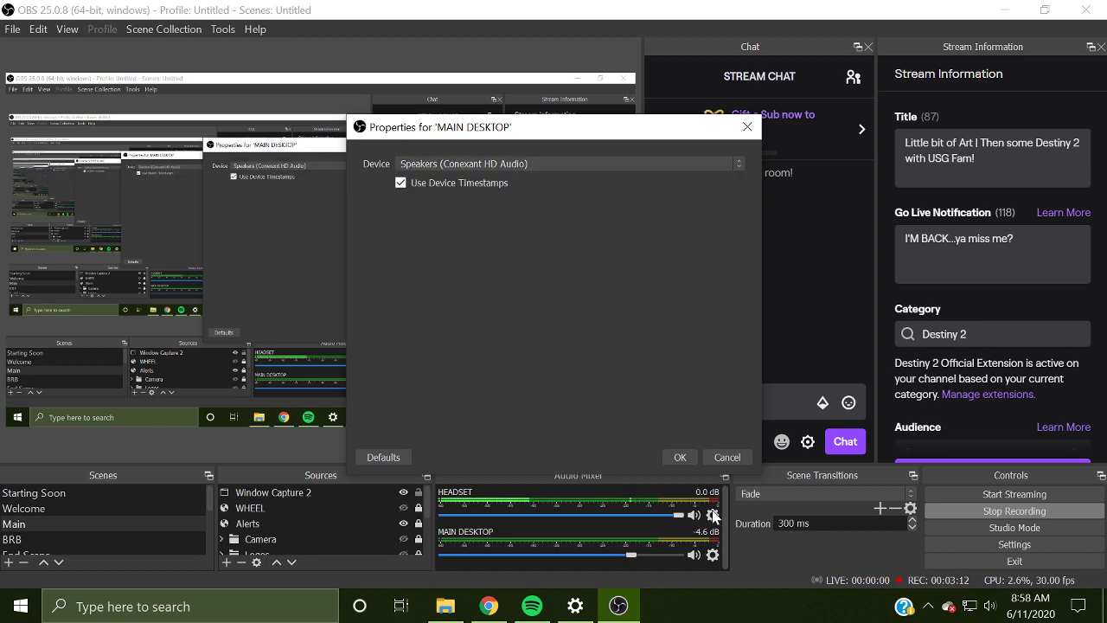
pyautogui.click(724, 457)
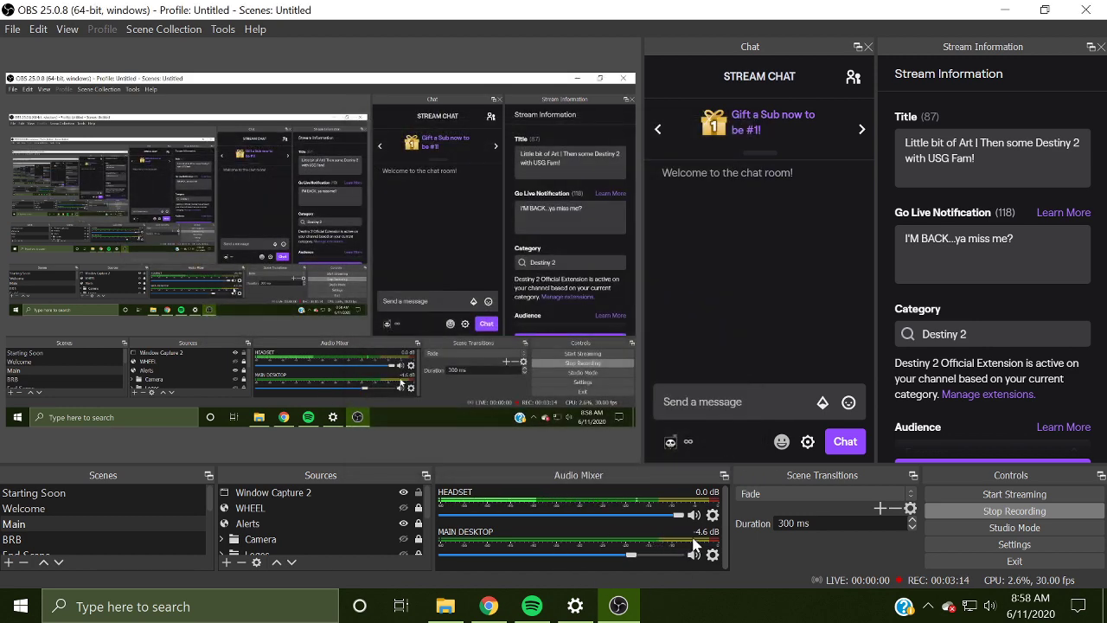
pyautogui.moveTo(430, 466); pyautogui.dragTo(447, 298)
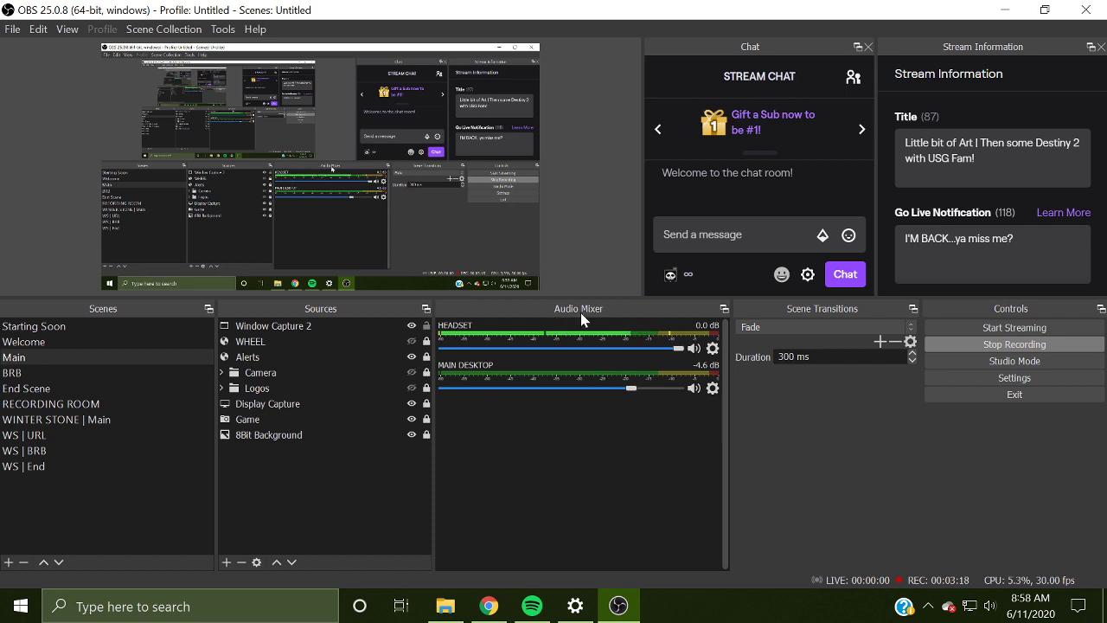
pyautogui.click(226, 562)
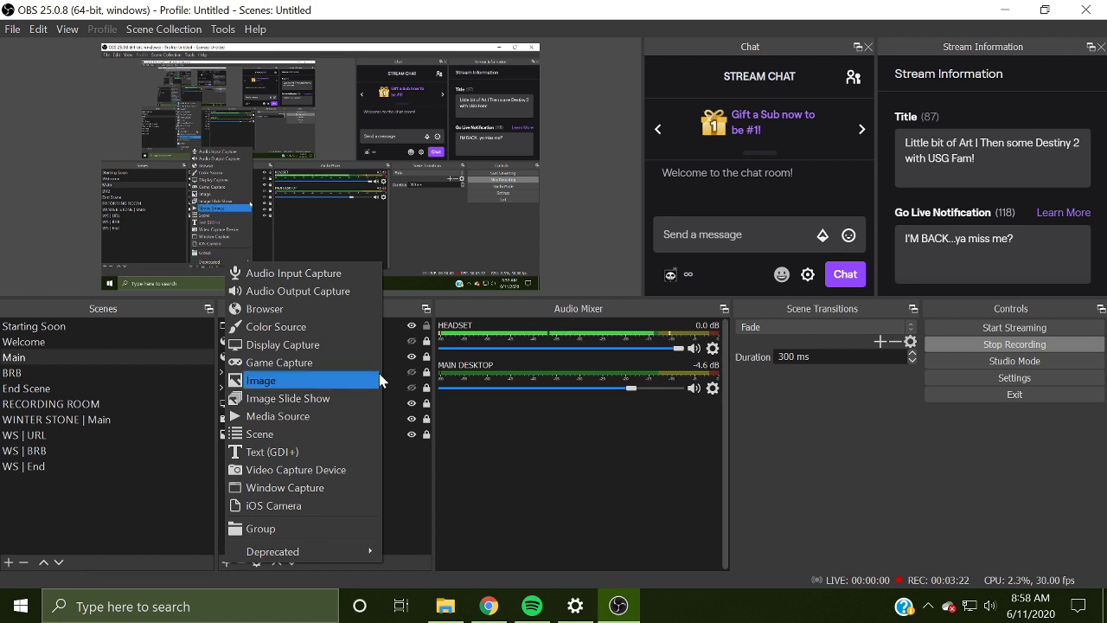
pyautogui.click(355, 291)
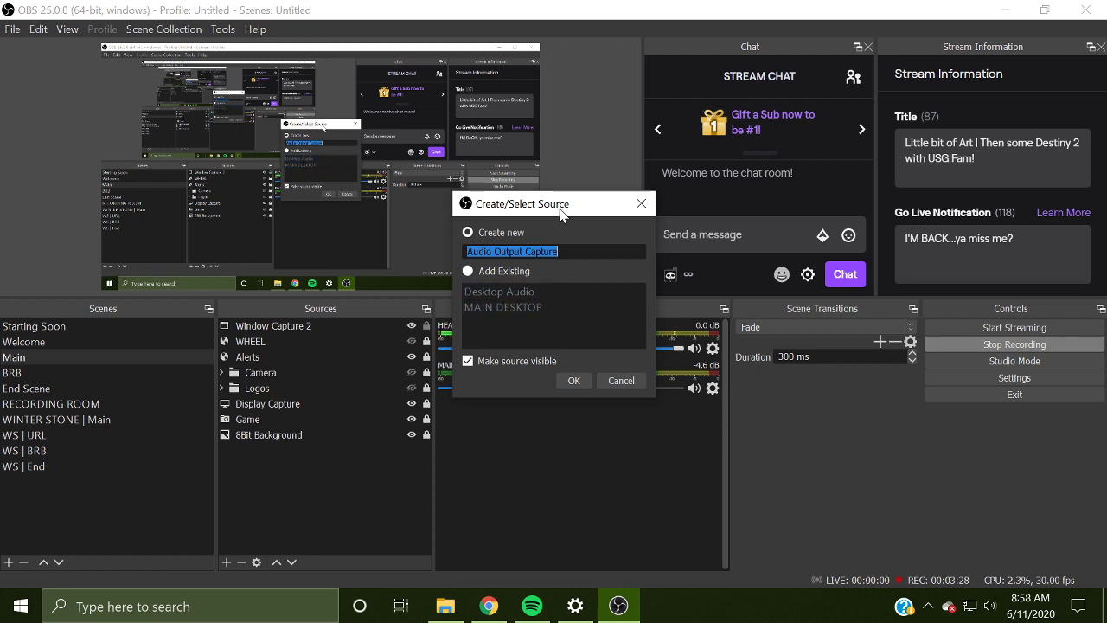
pyautogui.moveTo(564, 211); pyautogui.dragTo(836, 240)
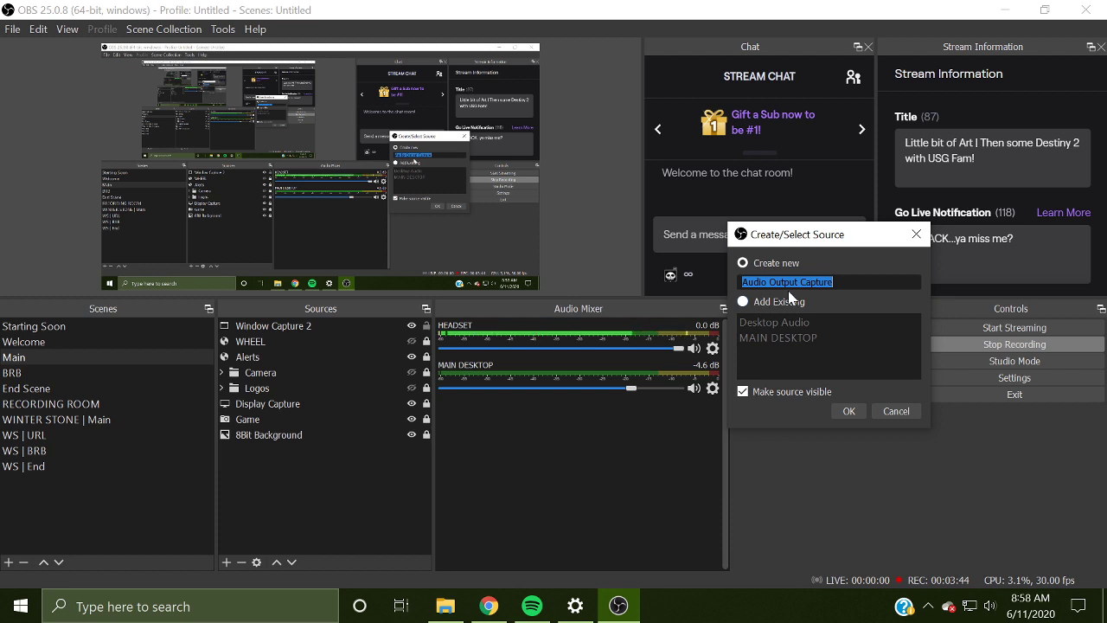
pyautogui.click(891, 410)
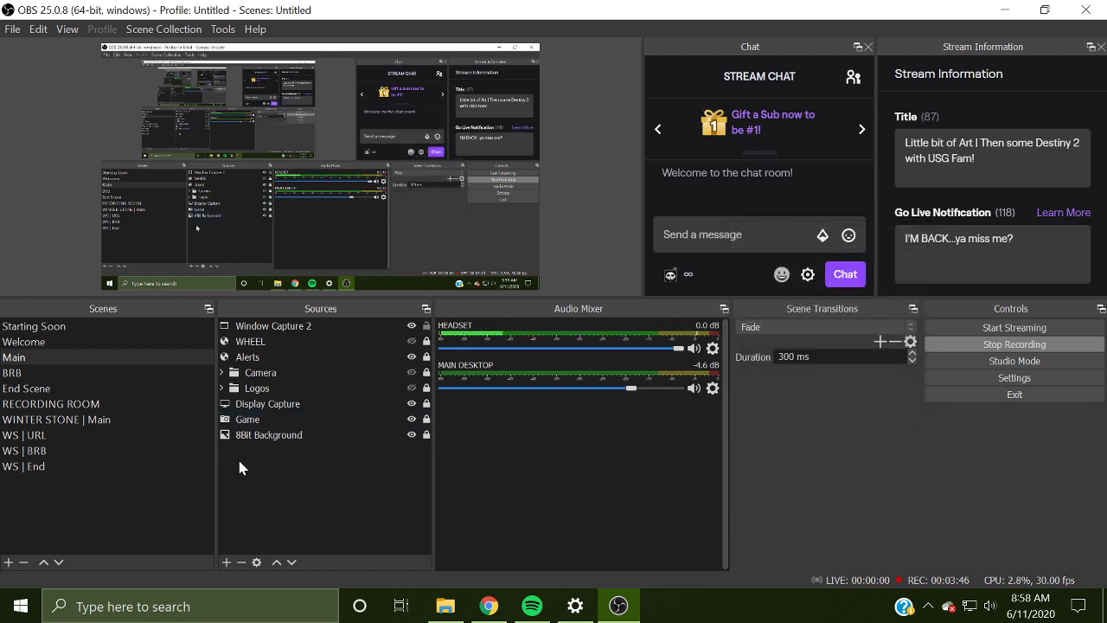
pyautogui.click(227, 562)
pyautogui.click(315, 272)
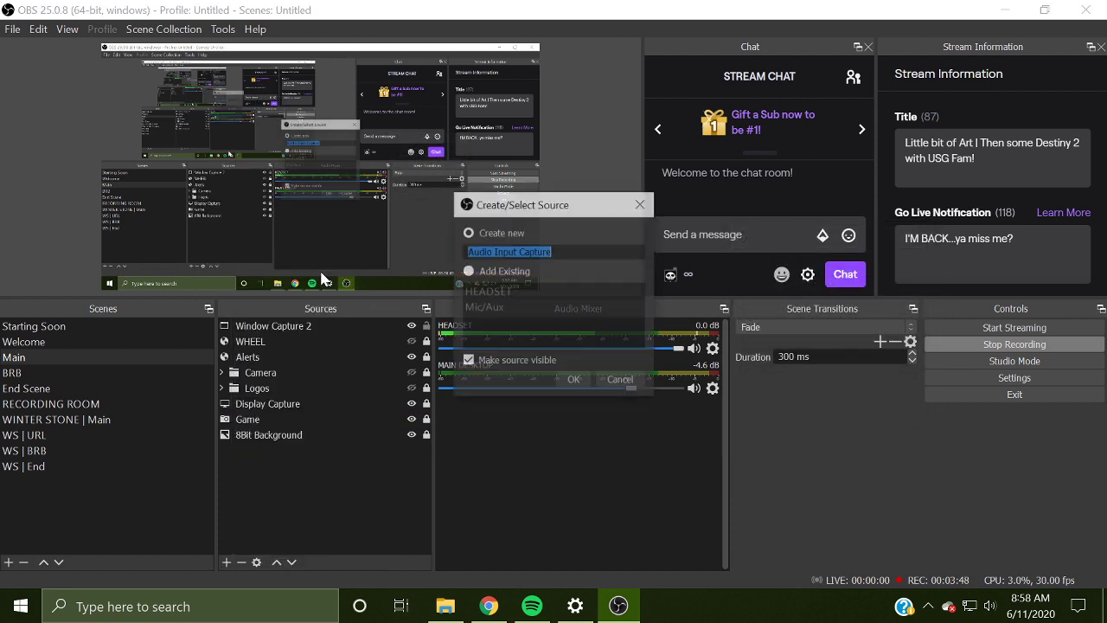
pyautogui.moveTo(512, 213); pyautogui.dragTo(773, 284)
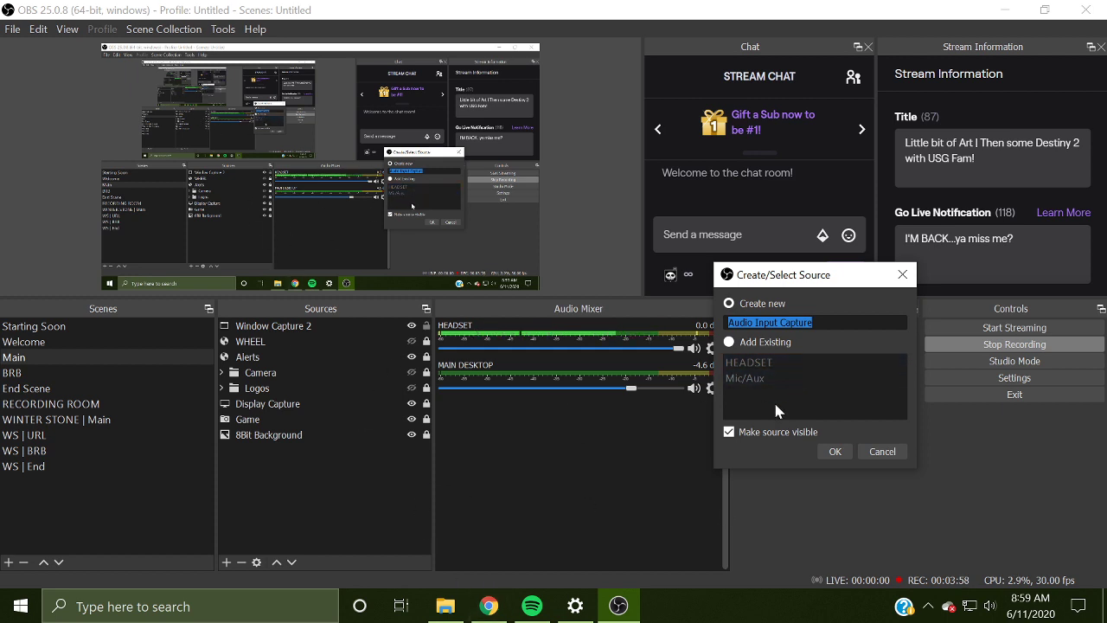
pyautogui.moveTo(756, 276); pyautogui.dragTo(796, 273)
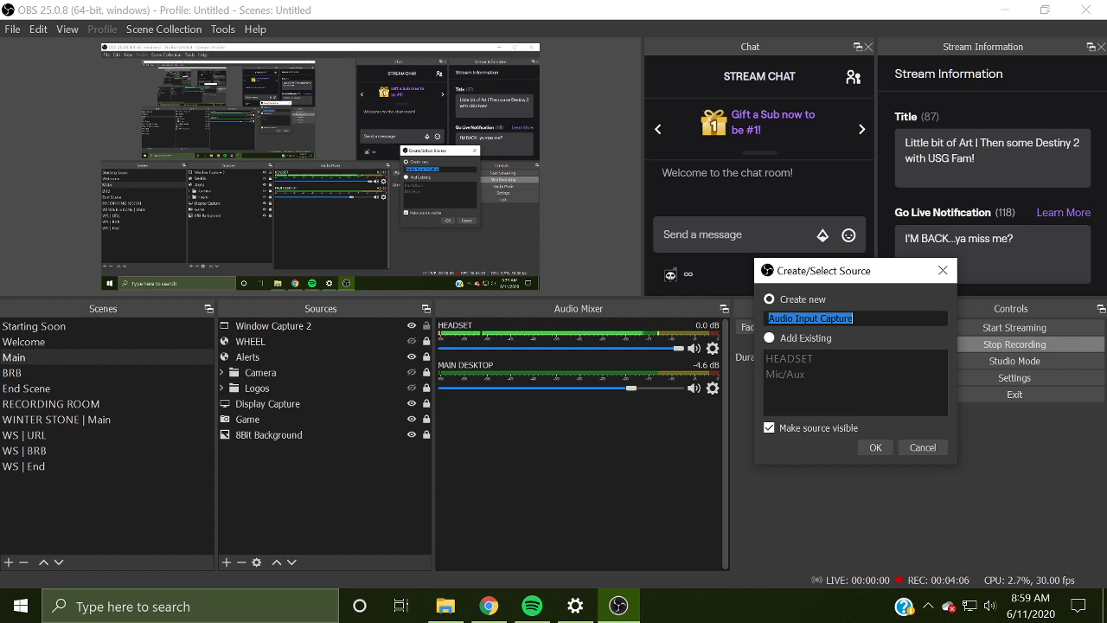
pyautogui.click(920, 447)
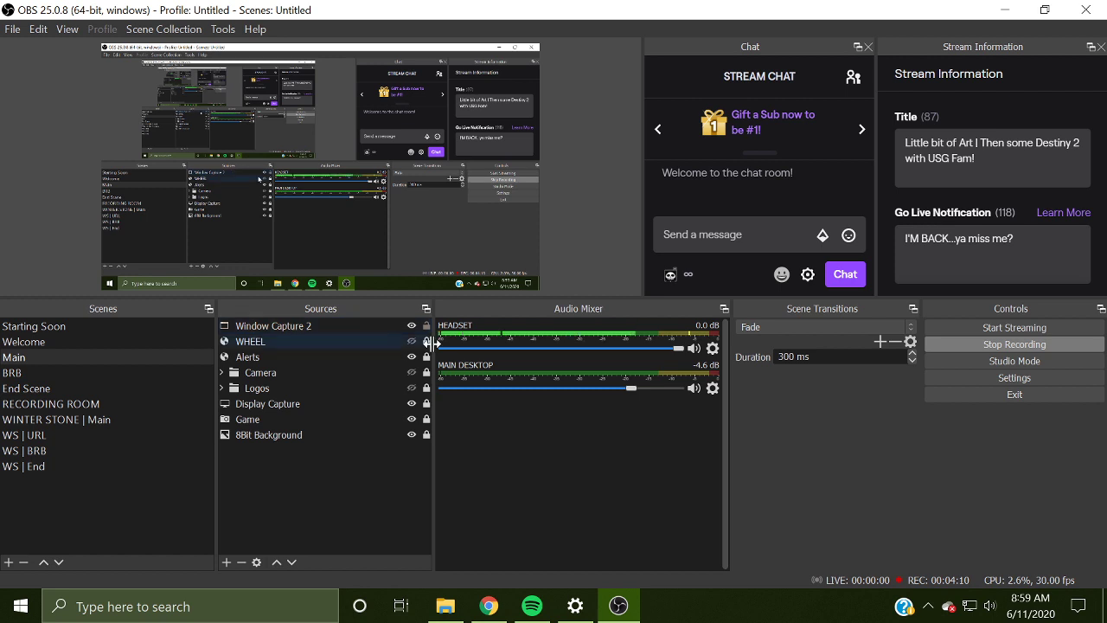